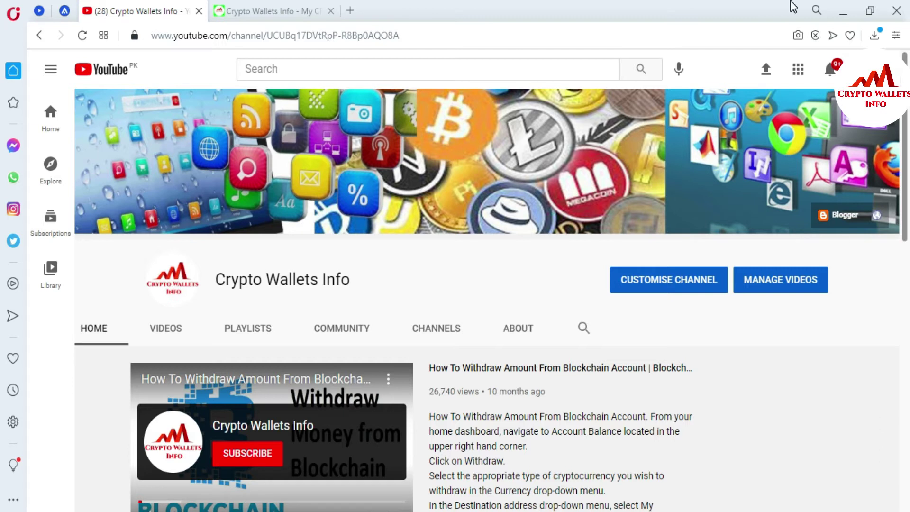
Step: Switch to the Crypto Wallets Info site, then bring the Zecwallet Lite window forward
click(257, 6)
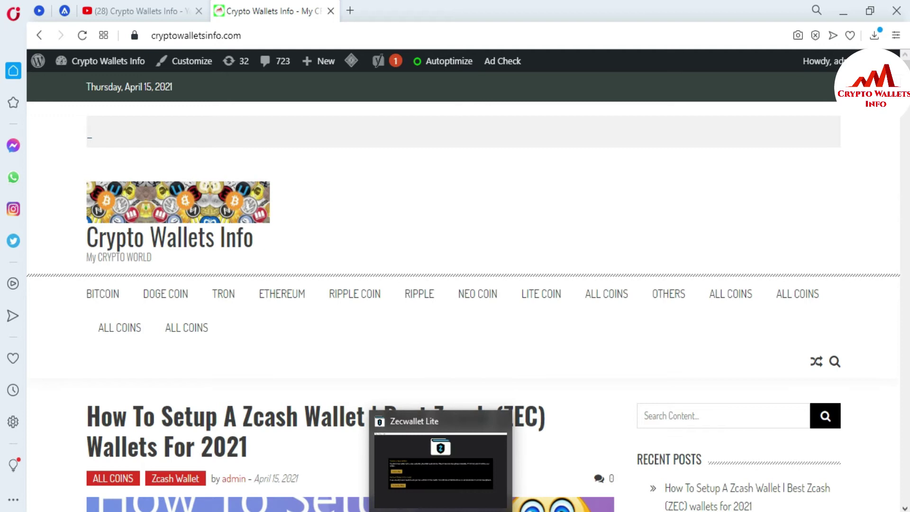
click(441, 510)
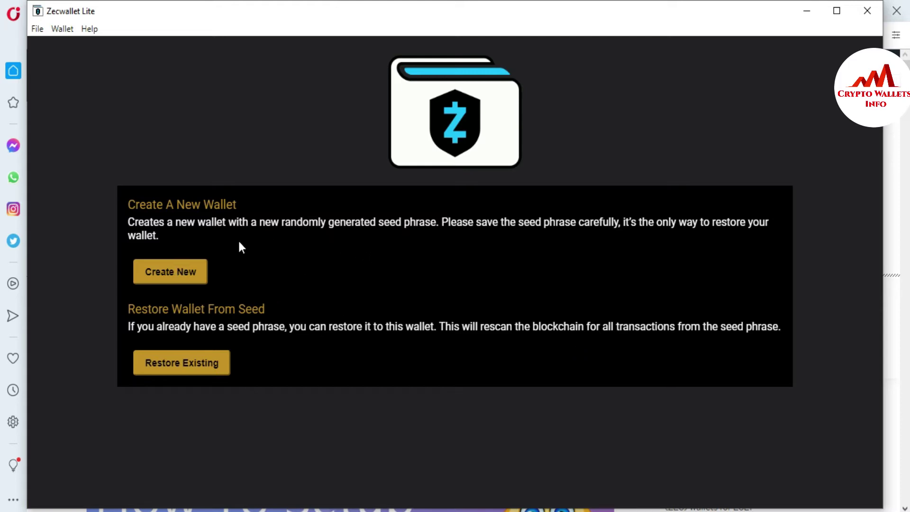
Step: Create a new Zecwallet Lite wallet and briefly select, then deselect, its warning paragraph
click(192, 273)
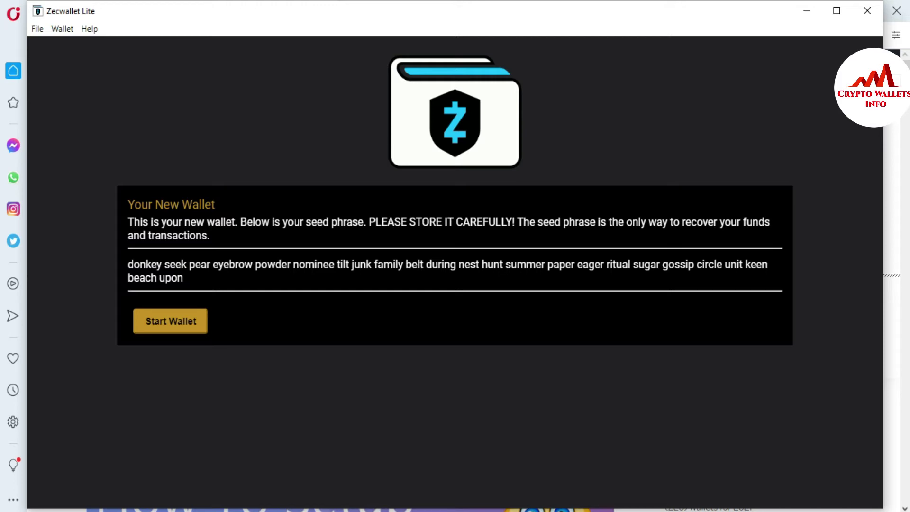
drag(217, 235, 128, 222)
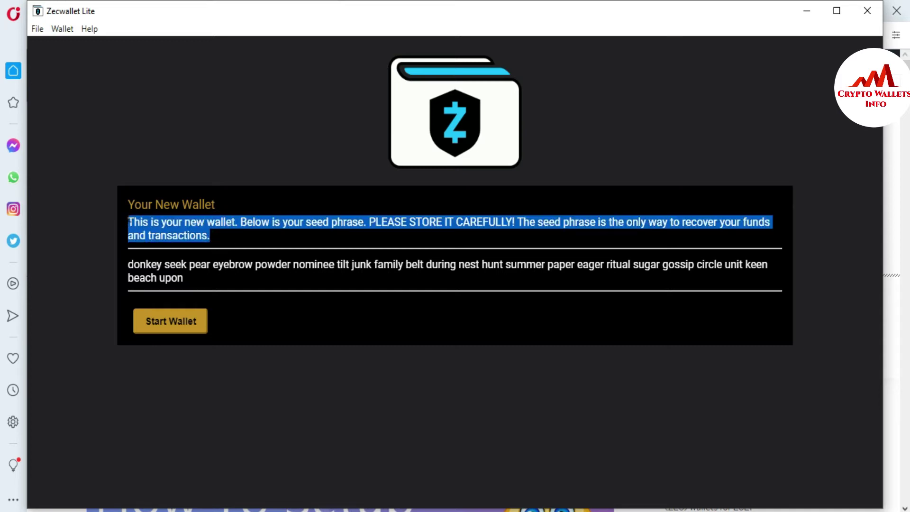
click(243, 236)
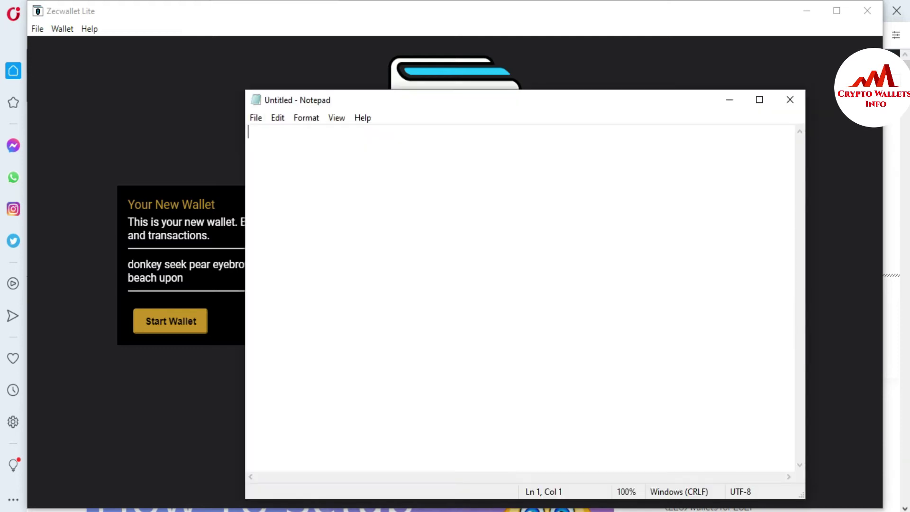
Step: Head the Notepad note 'Zcash Wallet information' and select the wallet's full seed phrase
drag(478, 105, 535, 224)
text(Z)
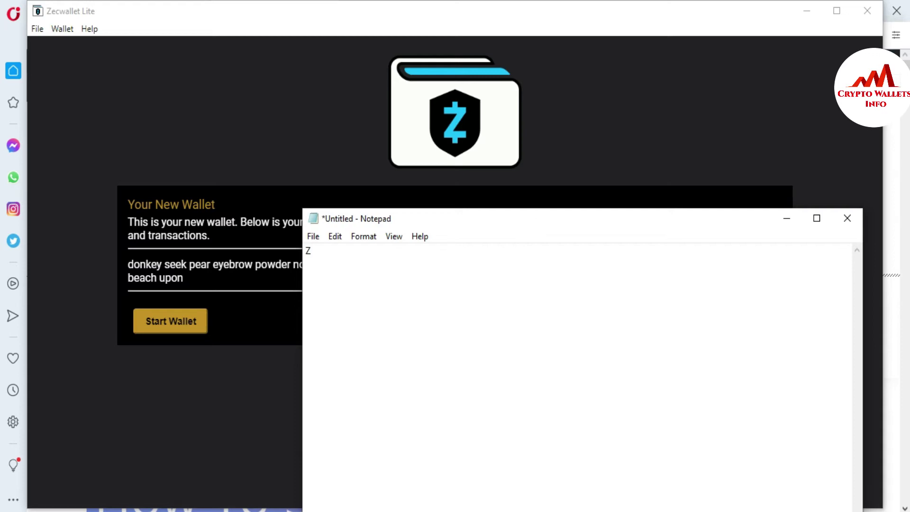
text(cash Wallet information)
key(Return)
key(Return)
key(Return)
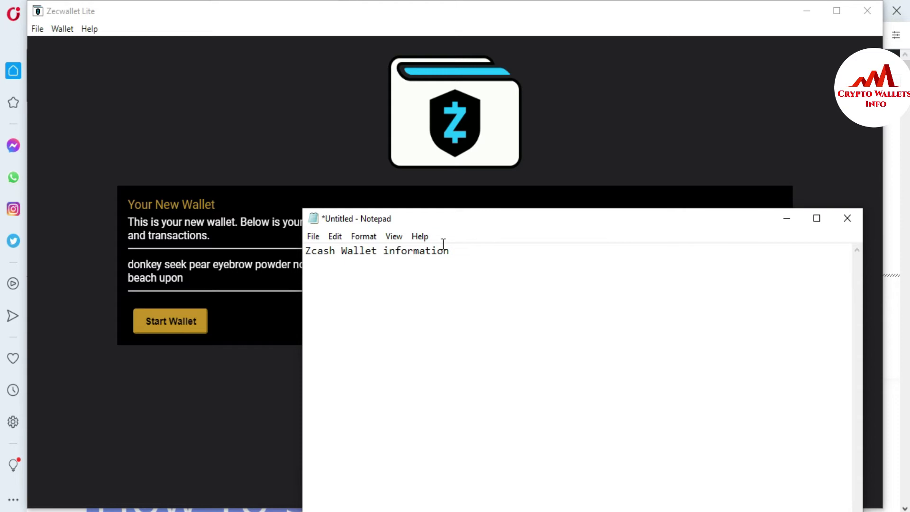
click(274, 276)
drag(184, 281, 127, 266)
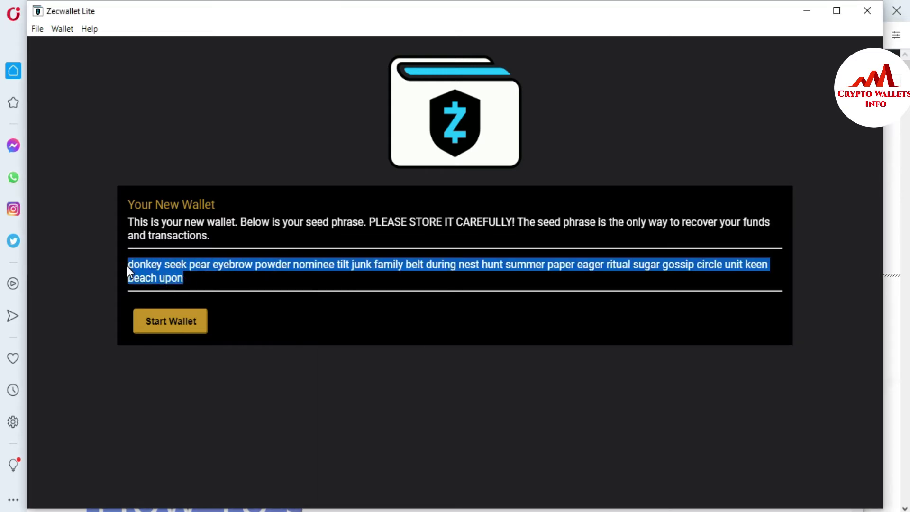
Step: Paste the seed phrase into the note below the 'Zcash Wallet information' heading
click(575, 509)
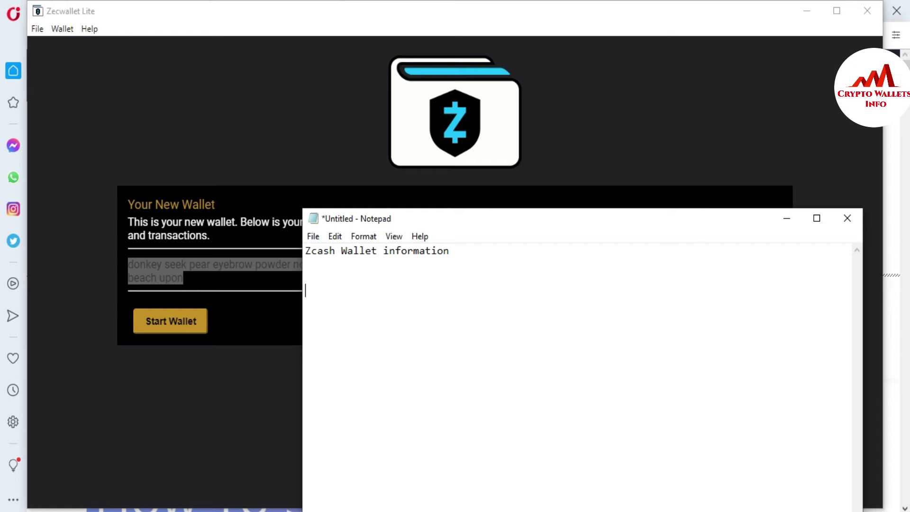
key(ctrl+v)
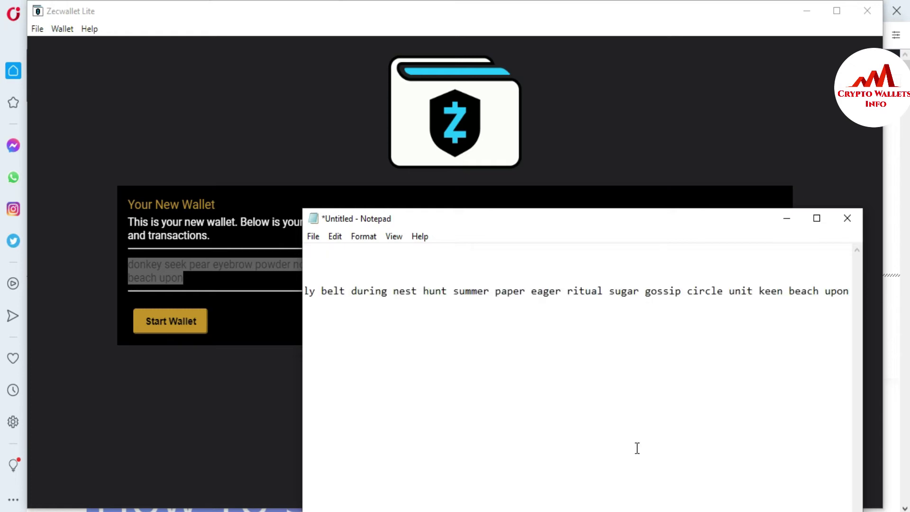
drag(561, 221, 568, 104)
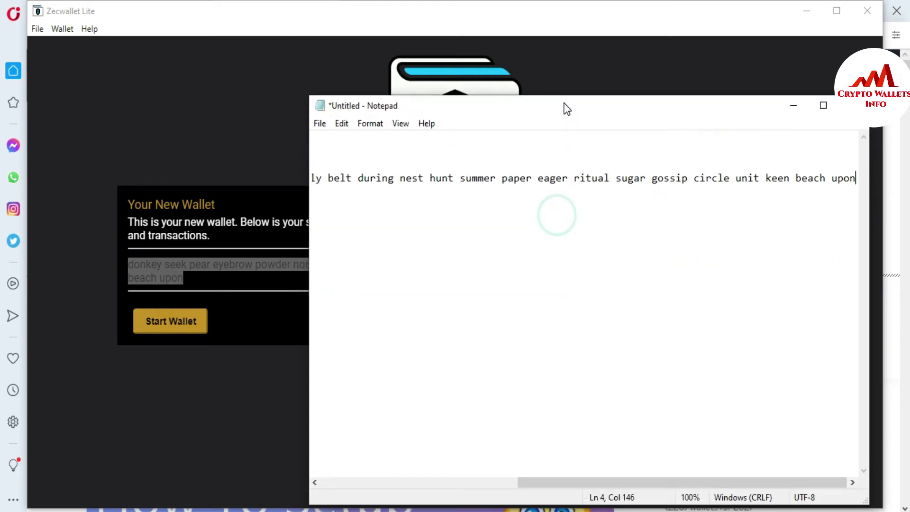
drag(647, 477, 374, 455)
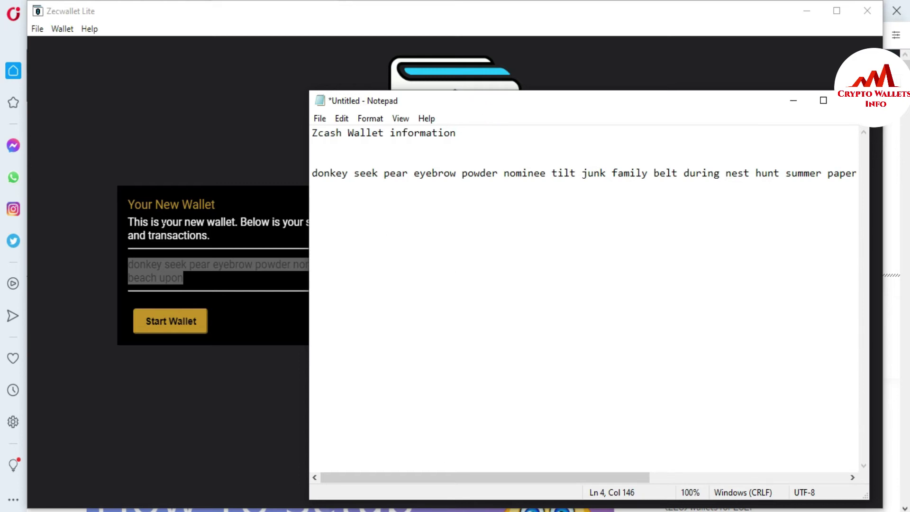
Step: Compare the pasted seed phrase against the wallet's, checking the first word
click(469, 224)
click(501, 202)
drag(488, 101, 405, 288)
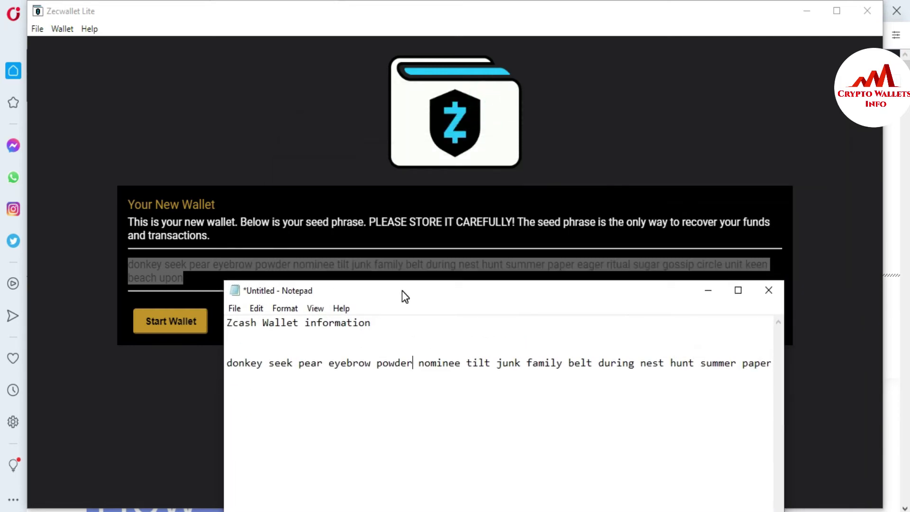
drag(403, 292, 391, 302)
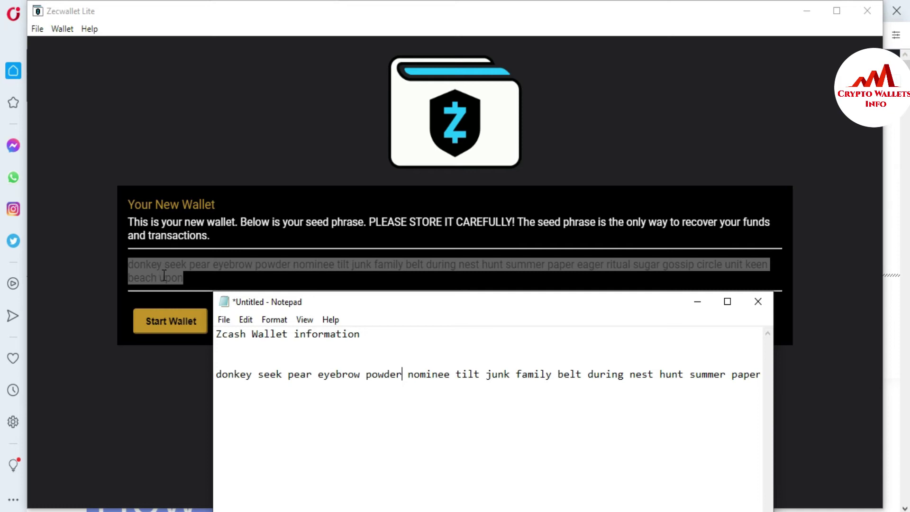
double_click(248, 376)
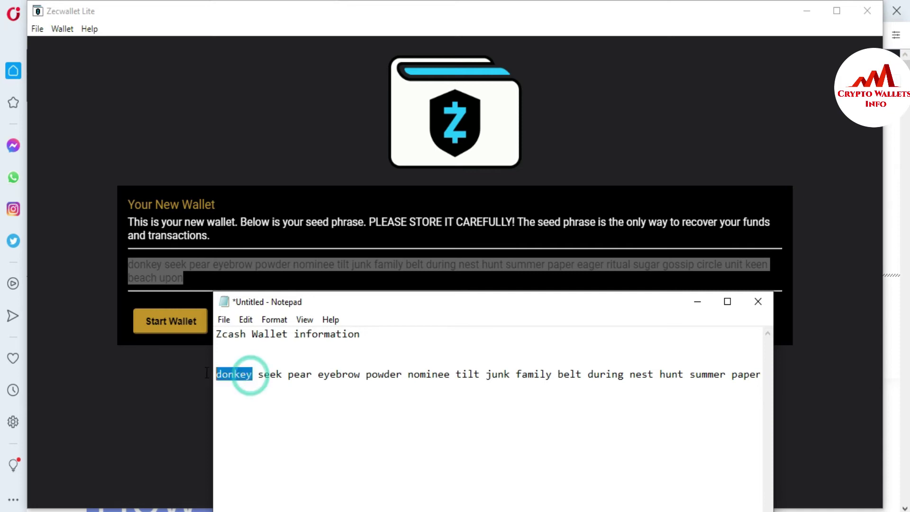
drag(363, 308, 338, 107)
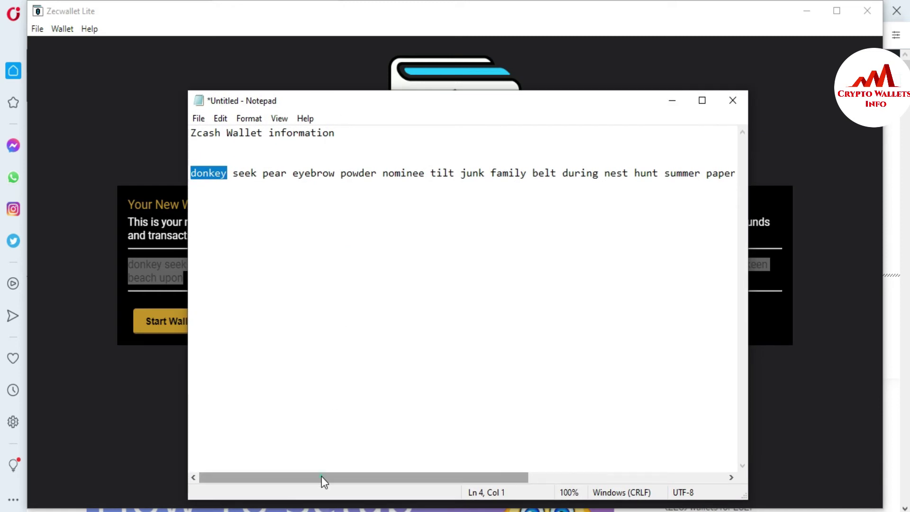
Step: Confirm the note's last seed word matches the wallet's, then minimise Notepad
drag(322, 479, 593, 463)
double_click(717, 174)
drag(588, 99, 616, 270)
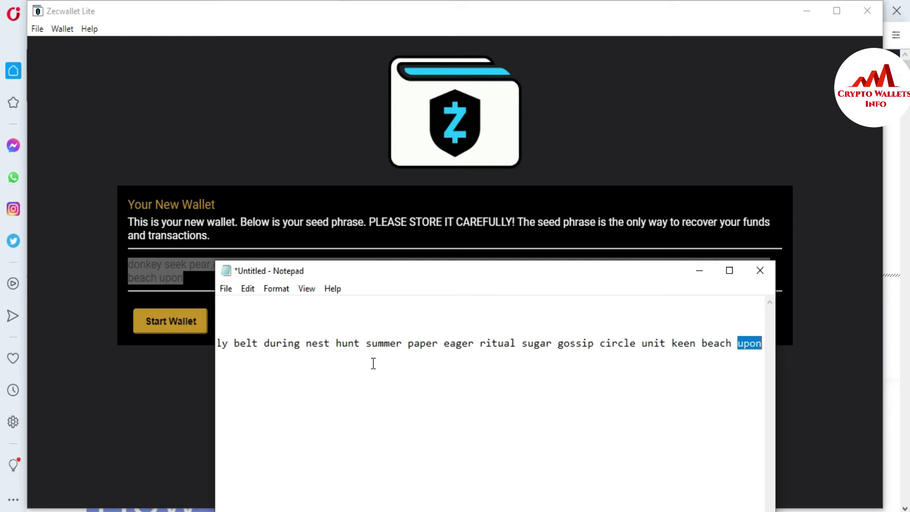
drag(386, 274, 379, 124)
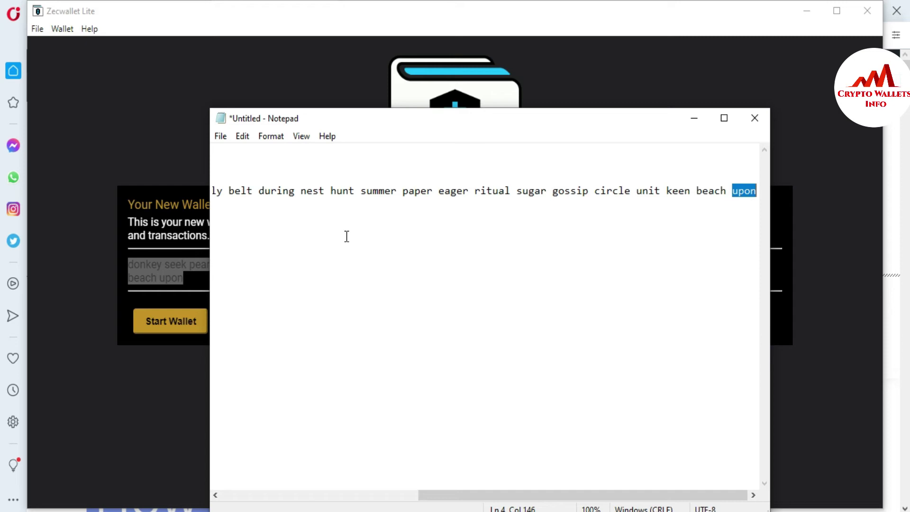
click(321, 193)
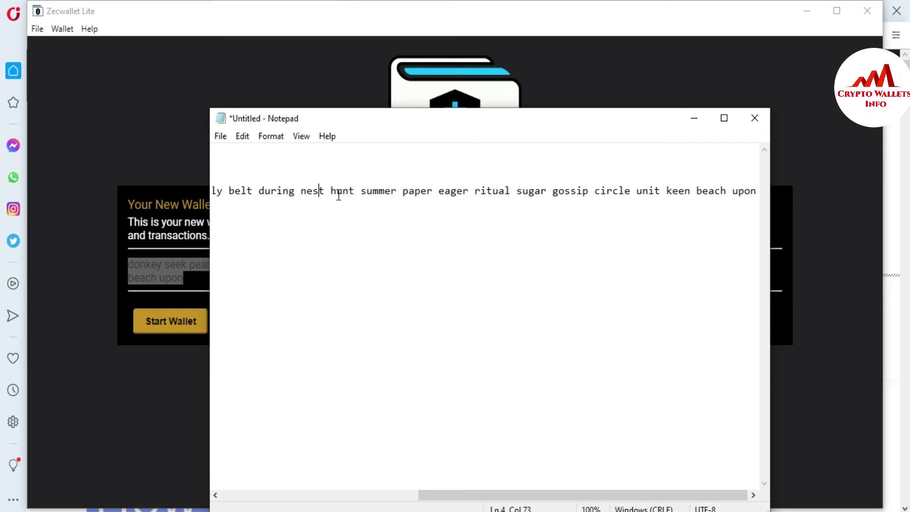
click(695, 119)
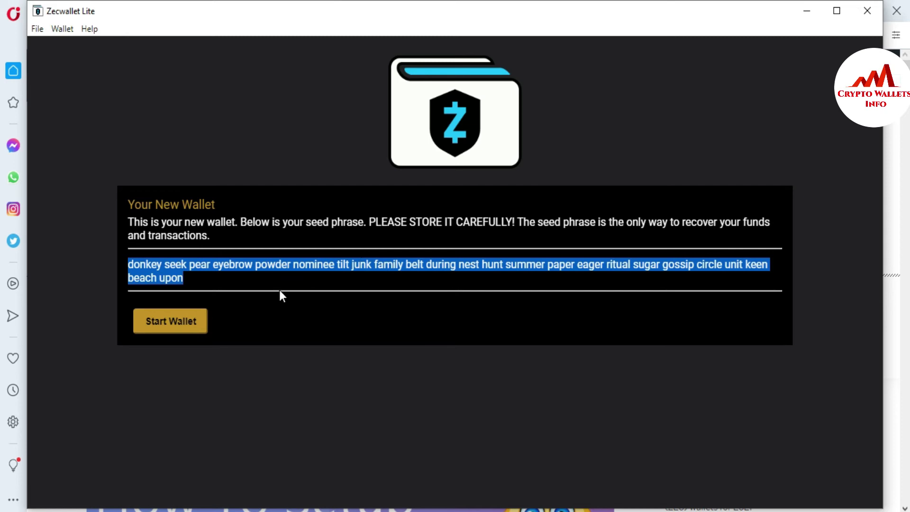
Step: Deselect the seed phrase and start the new wallet so it begins syncing
click(267, 307)
click(171, 322)
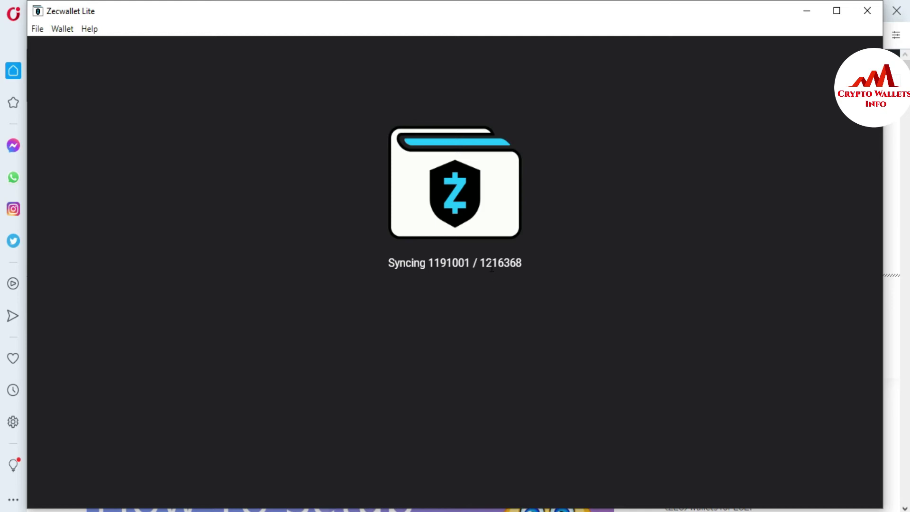
Step: Highlight the target block 1216368 while the wallet keeps syncing
drag(522, 266, 427, 264)
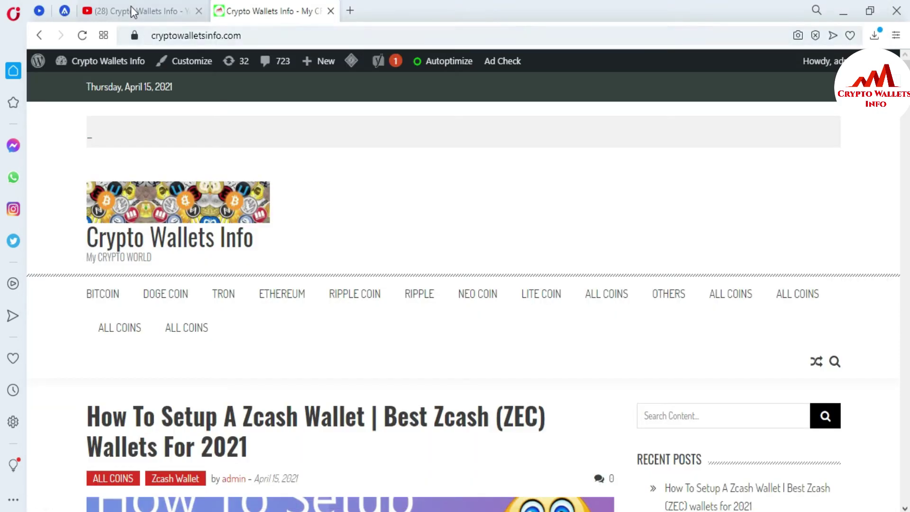
Step: Go via YouTube back to the Crypto Wallets Info Zcash article and browse ALL COINS
click(131, 6)
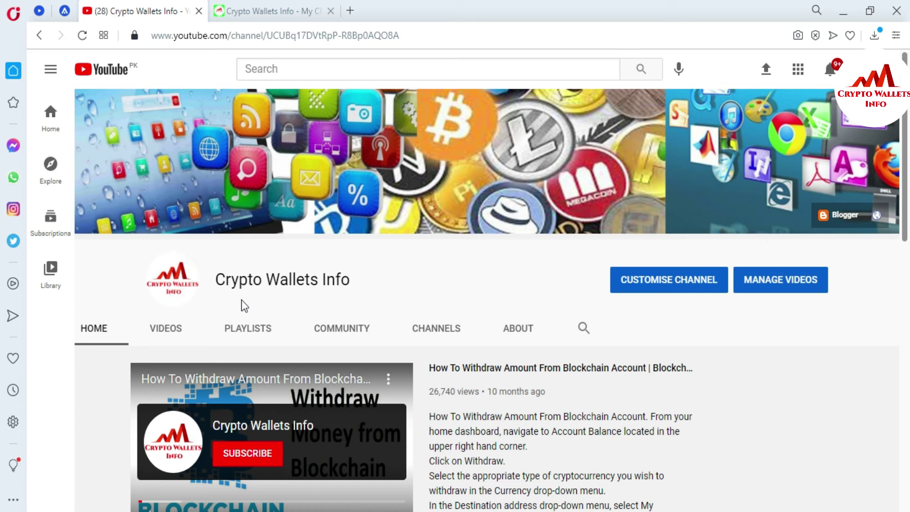
click(266, 11)
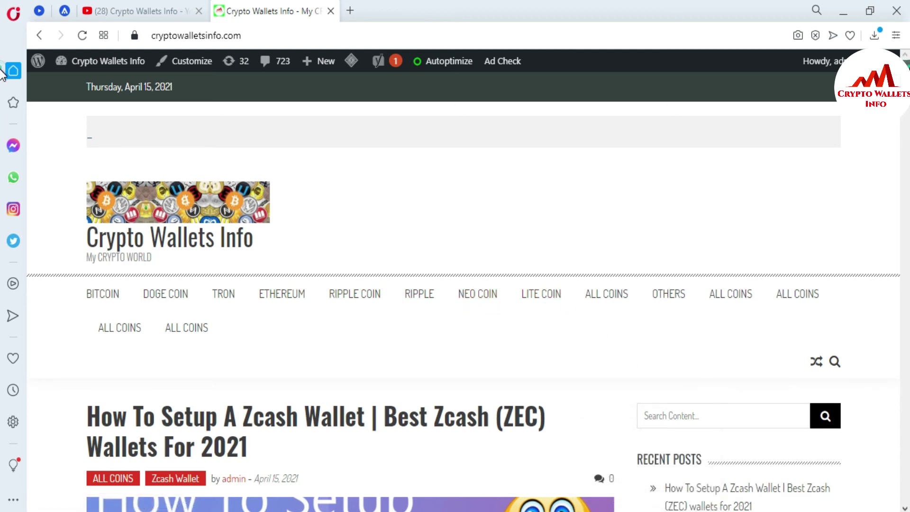
scroll(6, 74, down, 4)
mouse_move(627, 100)
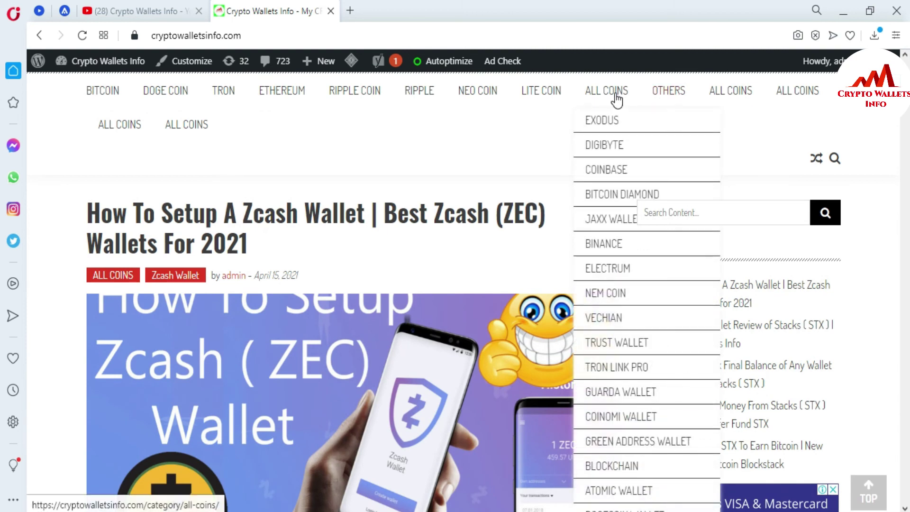